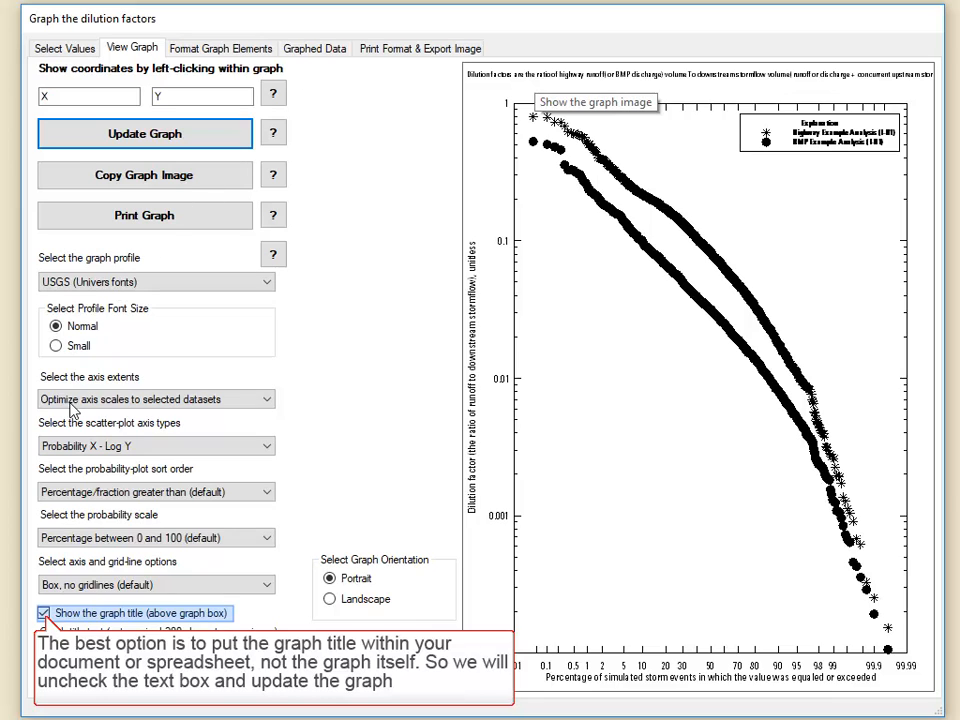
# - Hide the title above the dilution factor graph and update the graph
pyautogui.click(44, 613)
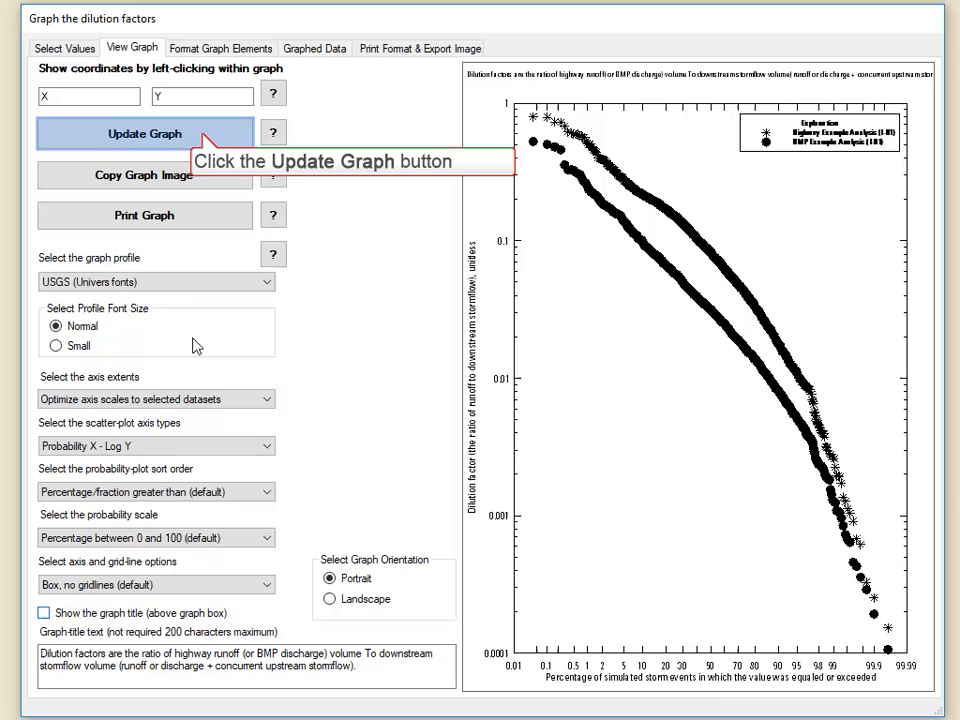
pyautogui.click(154, 122)
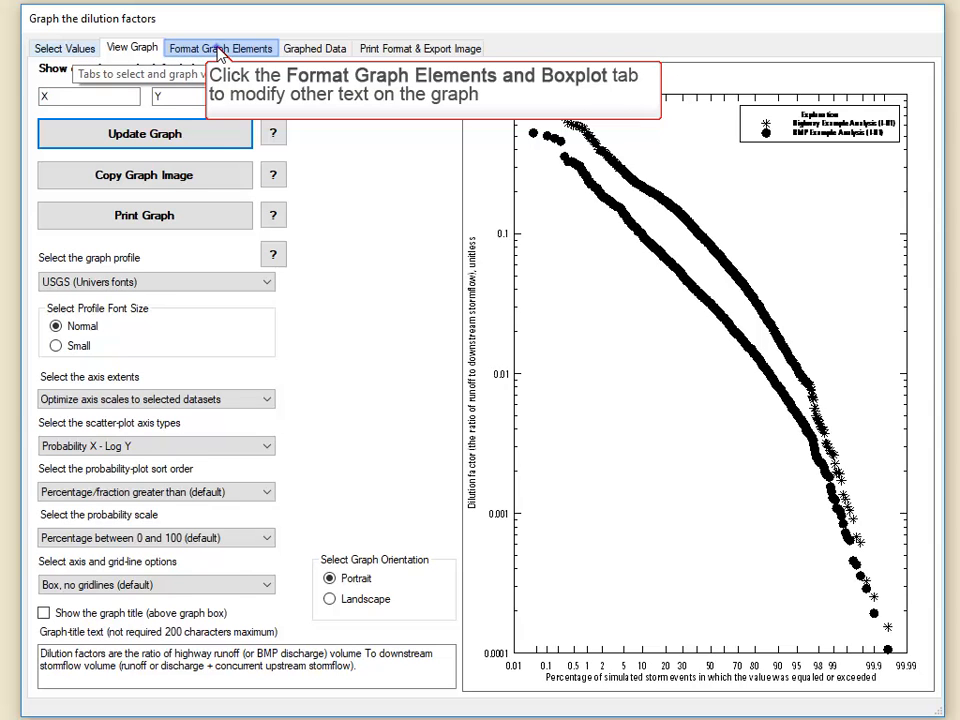
# - Open the graph element formatting settings and review the text and symbol settings of the BMP and Highway data sets
pyautogui.click(174, 47)
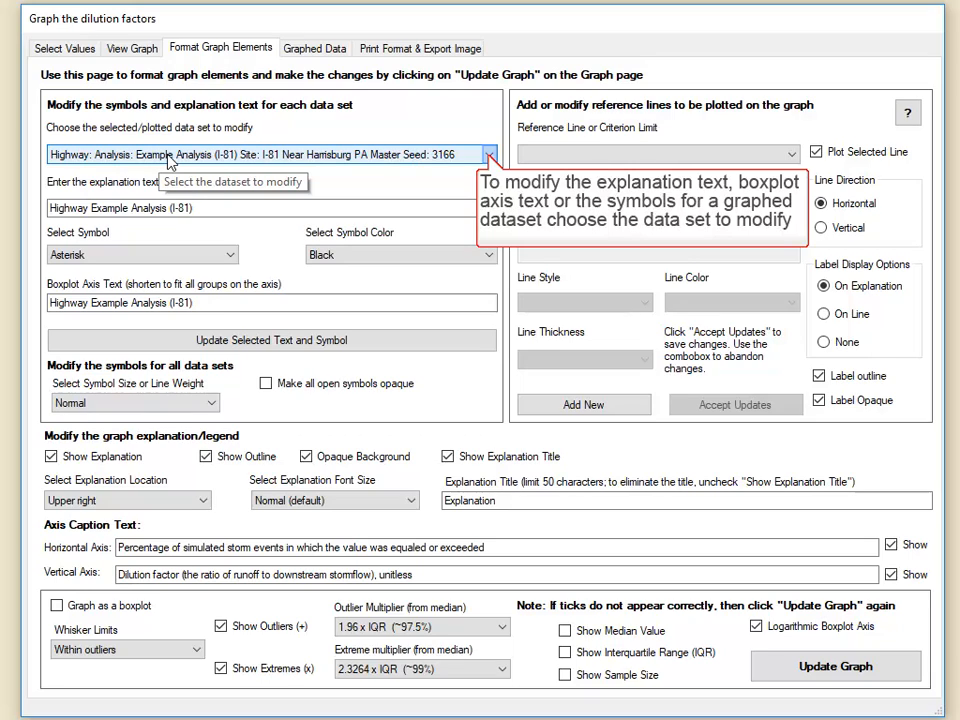
pyautogui.click(490, 156)
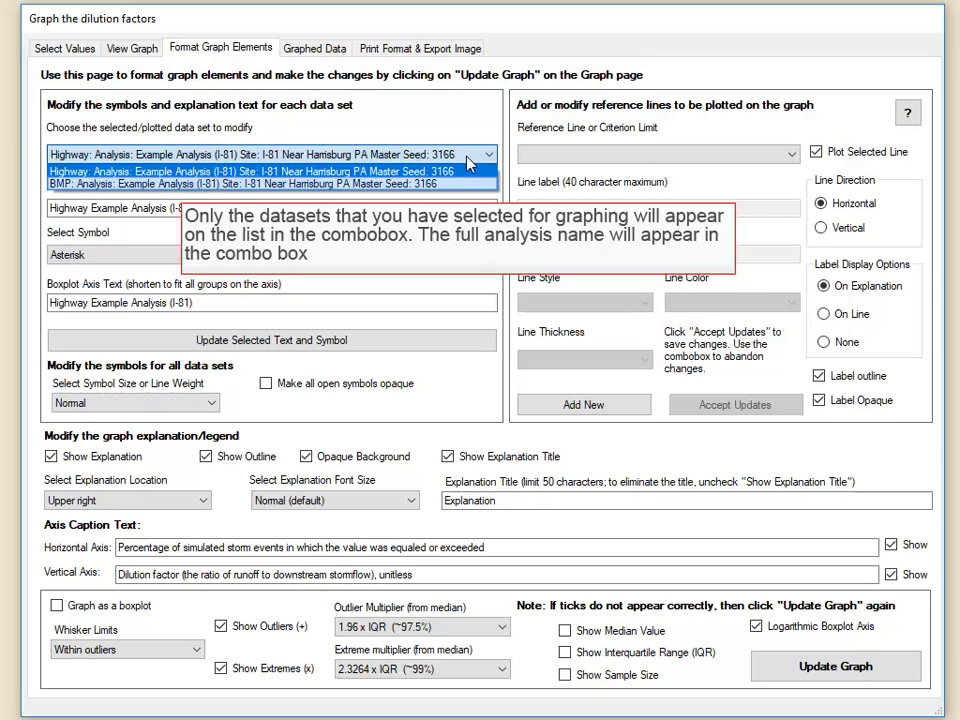
pyautogui.click(450, 184)
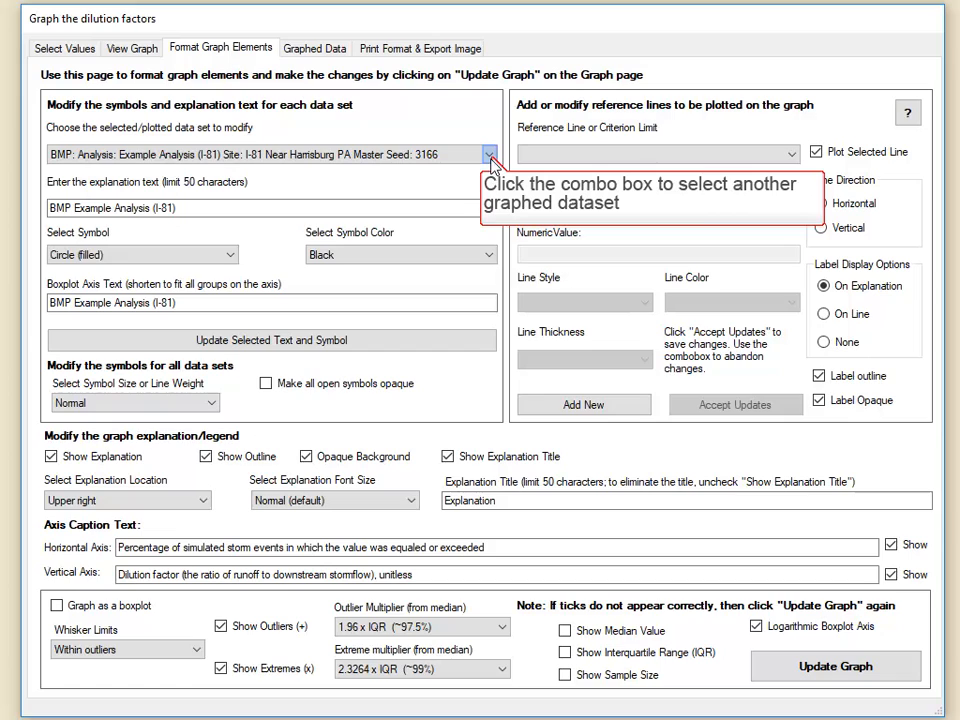
pyautogui.click(490, 155)
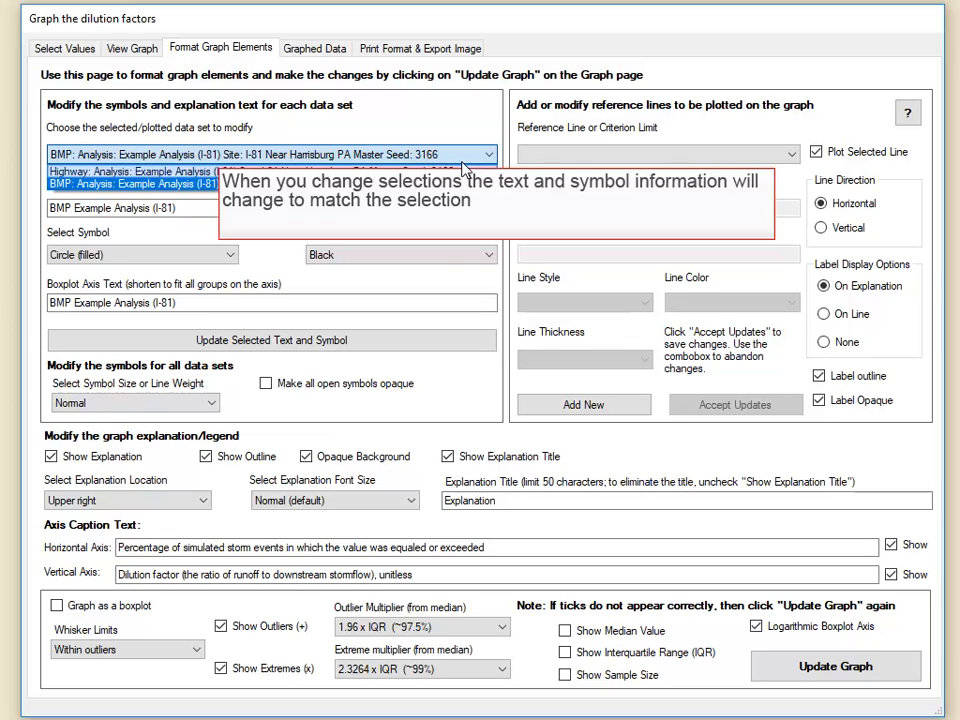
pyautogui.click(350, 172)
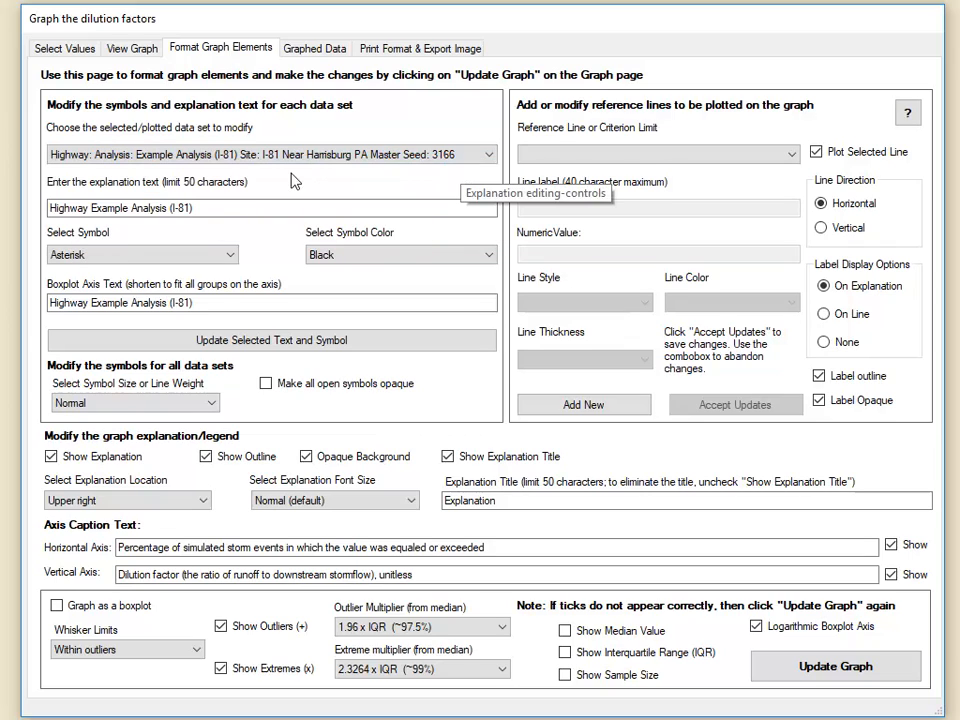
# - Change the Highway data set's explanation text to "Highway Analysis (I-81 PA)"
pyautogui.click(222, 210)
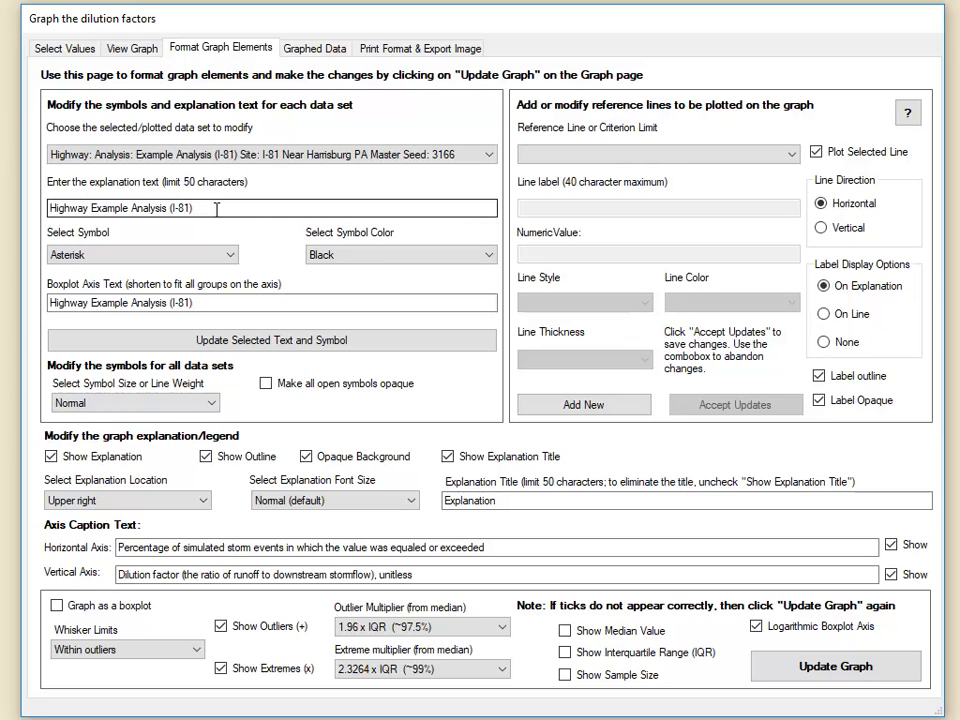
pyautogui.moveTo(91, 208); pyautogui.dragTo(133, 208)
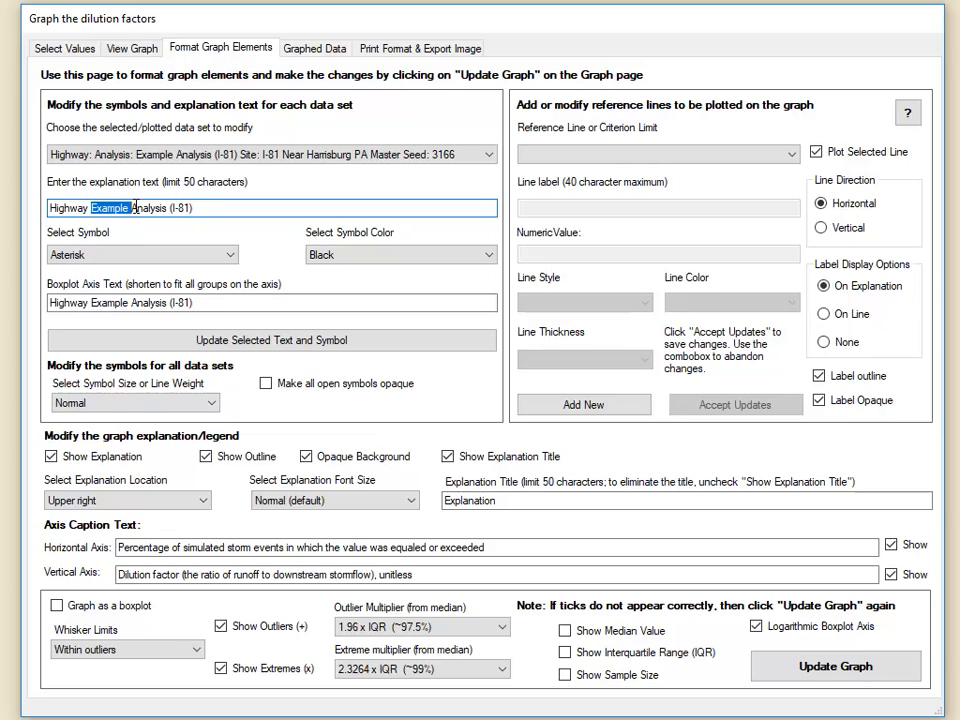
pyautogui.press('BackSpace')
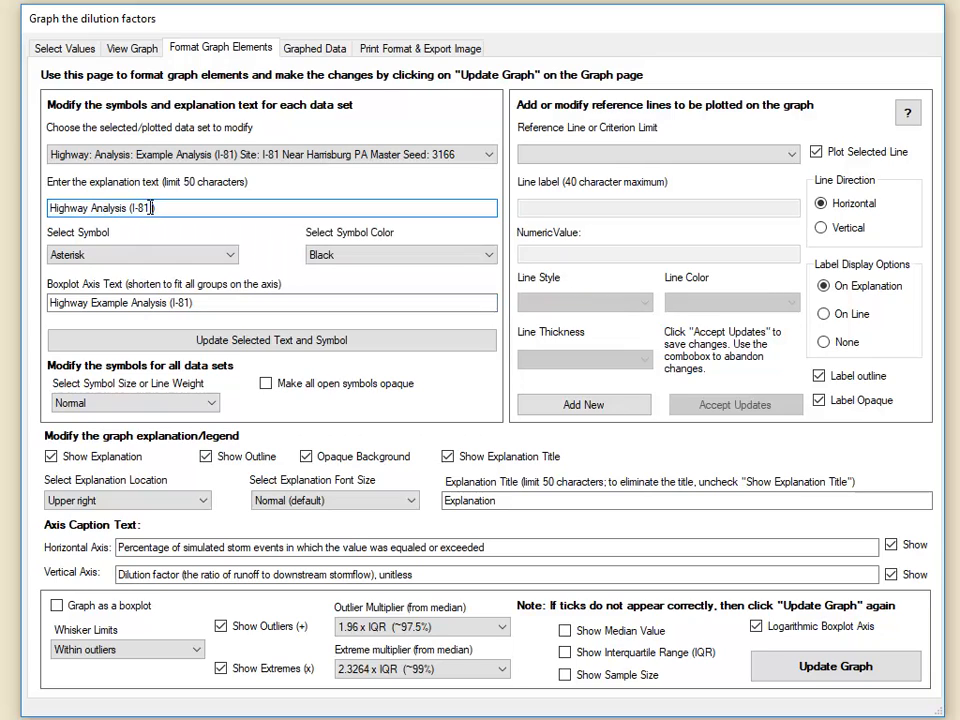
pyautogui.click(150, 207)
pyautogui.write('PA')
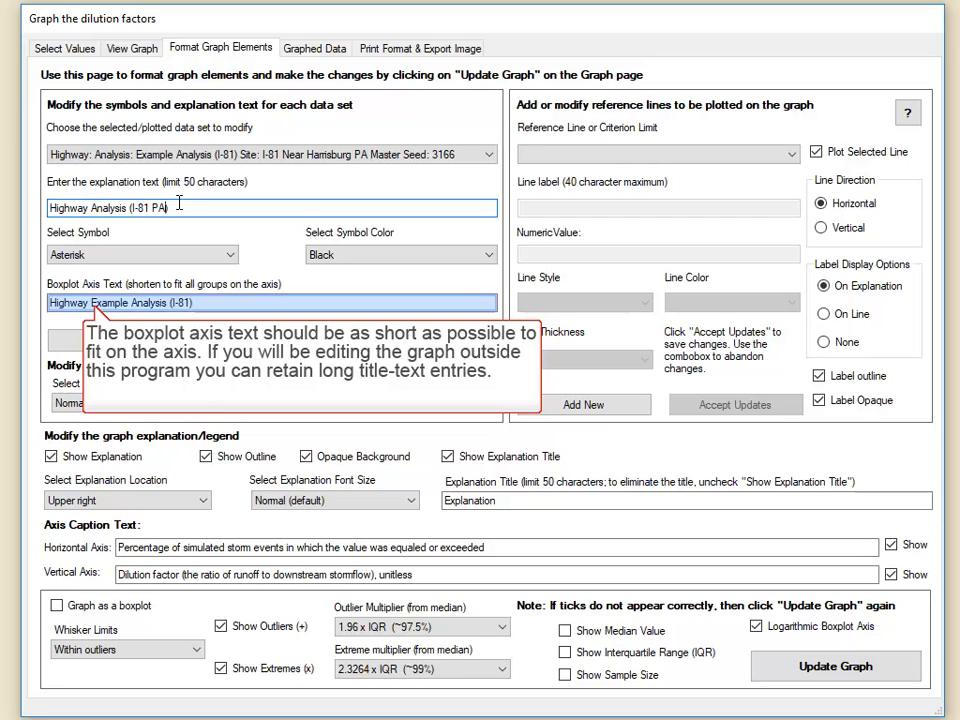
# - Change the Highway data set's boxplot axis text to "Highway Analysis (I-81 PA)" and save its text and symbol changes
pyautogui.click(95, 307)
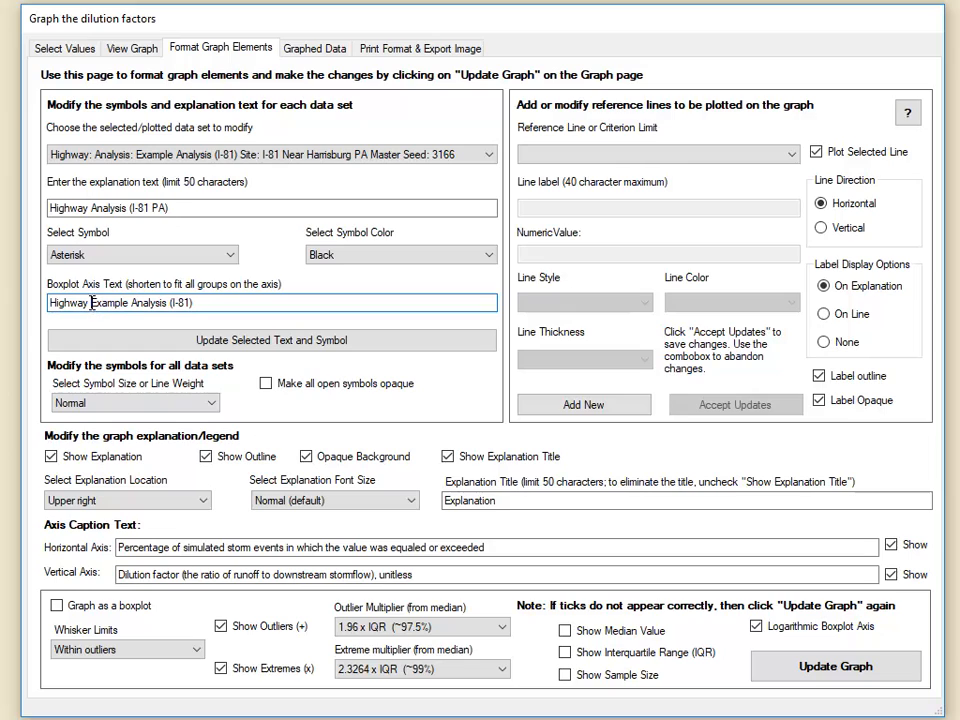
pyautogui.doubleClick(95, 302)
pyautogui.press('Delete')
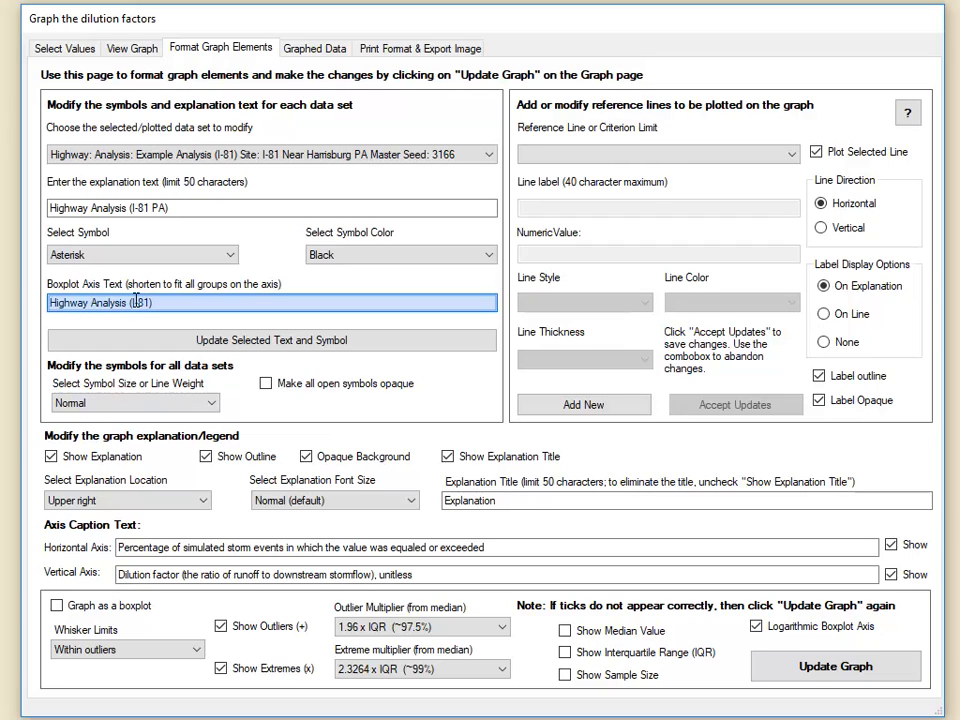
pyautogui.click(149, 303)
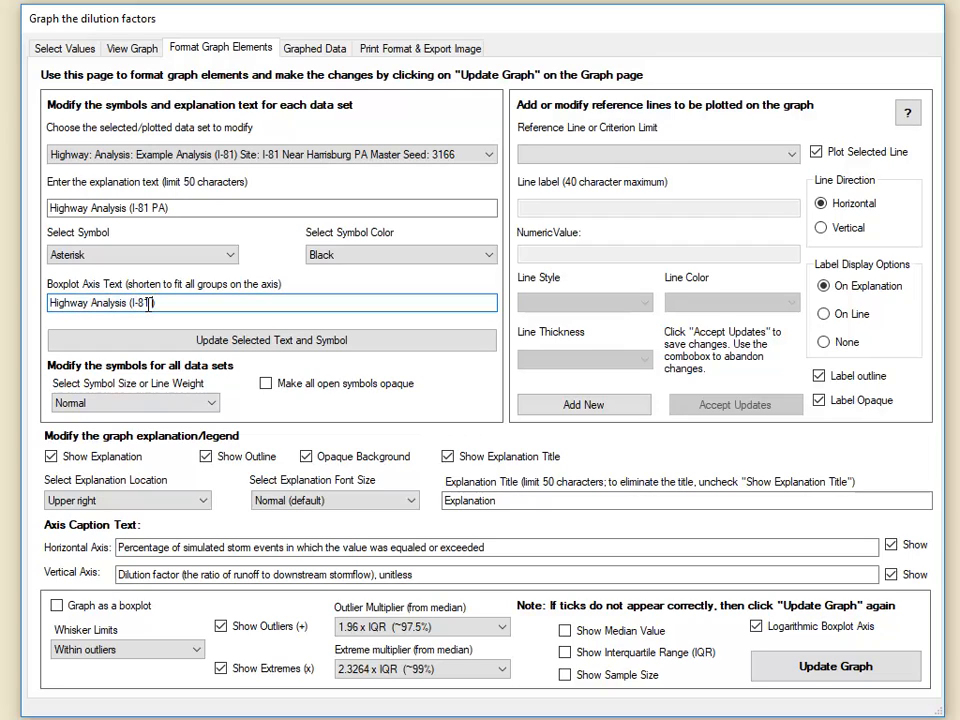
pyautogui.write('PA')
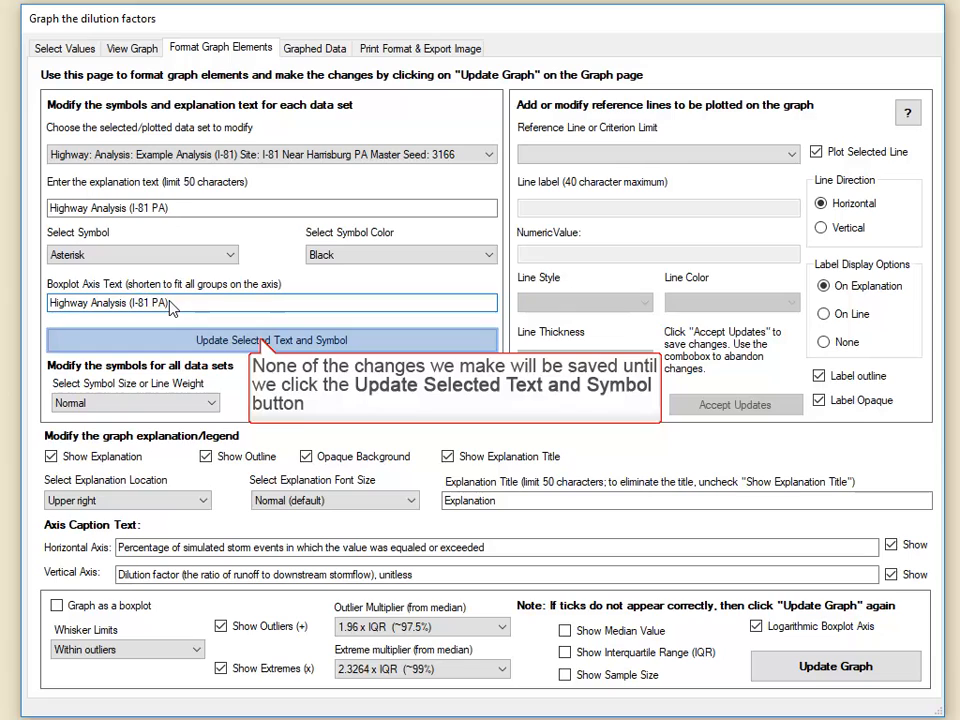
pyautogui.click(261, 343)
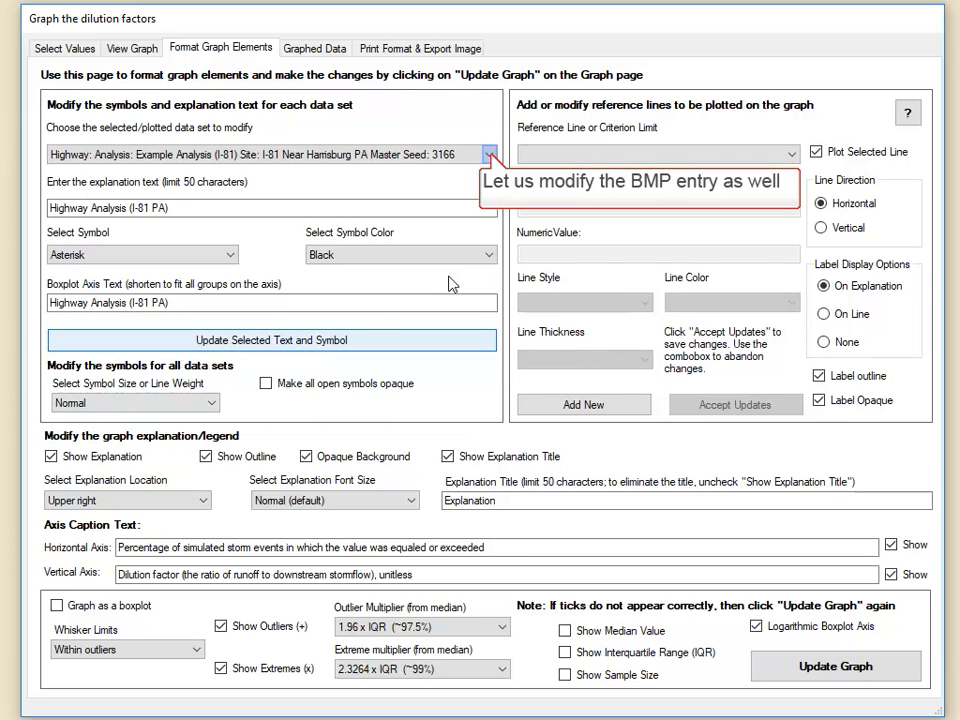
# - Remove the word "Example" from the BMP data set's explanation text and boxplot axis text
pyautogui.click(489, 155)
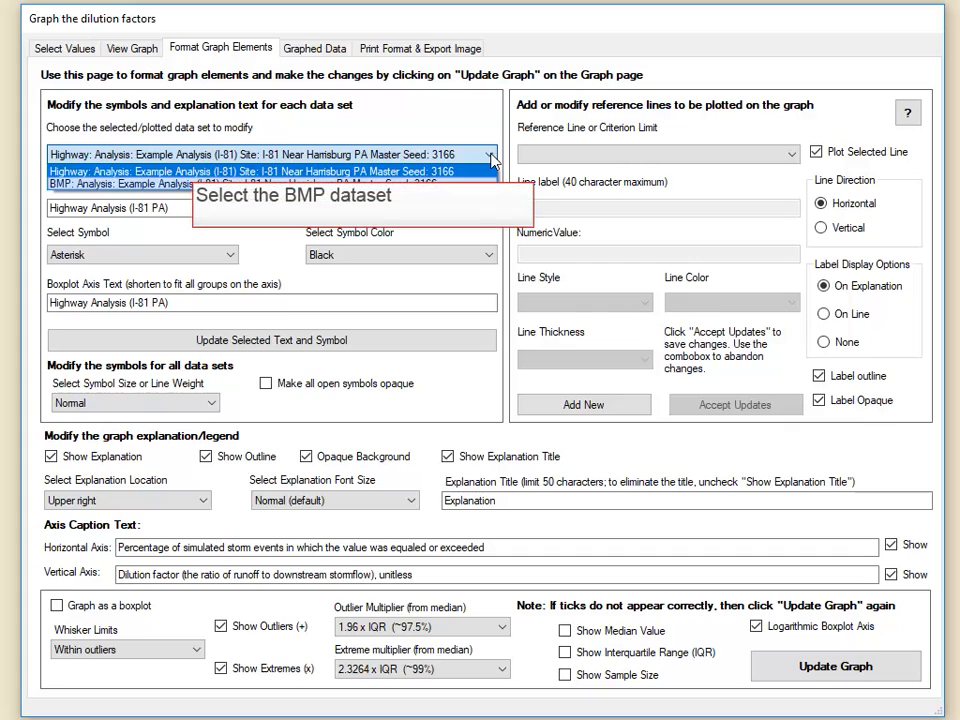
pyautogui.click(459, 183)
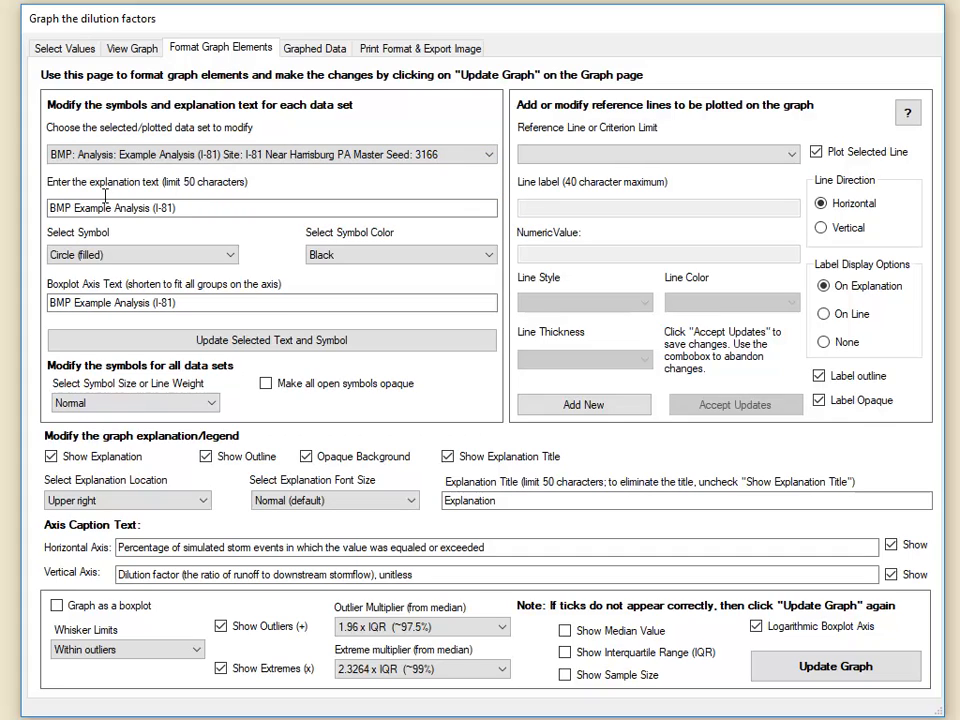
pyautogui.moveTo(74, 208); pyautogui.dragTo(116, 208)
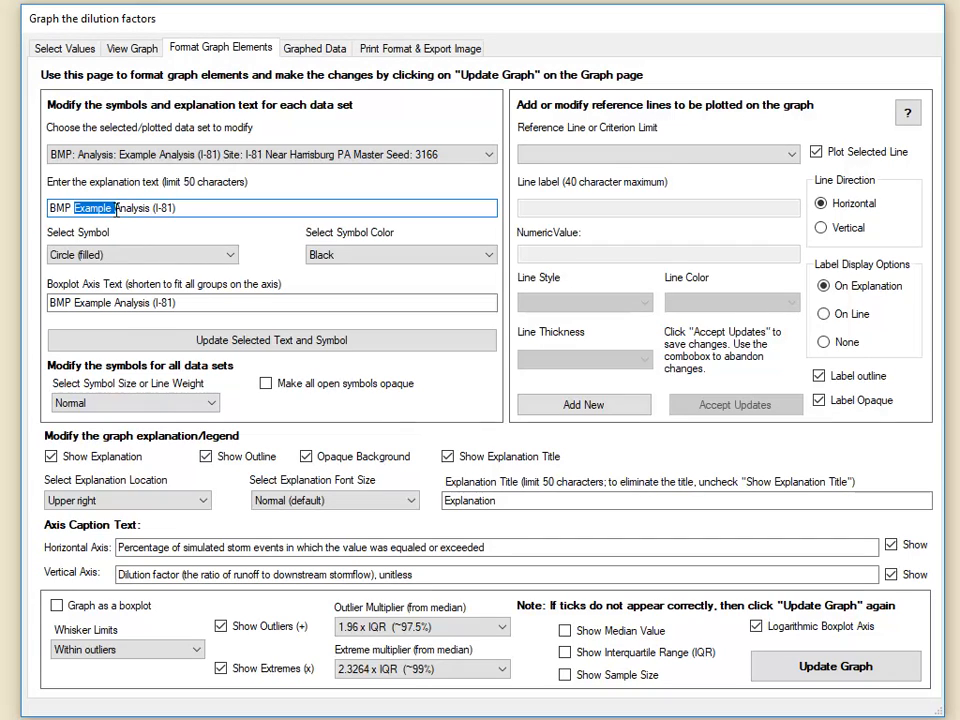
pyautogui.press('BackSpace')
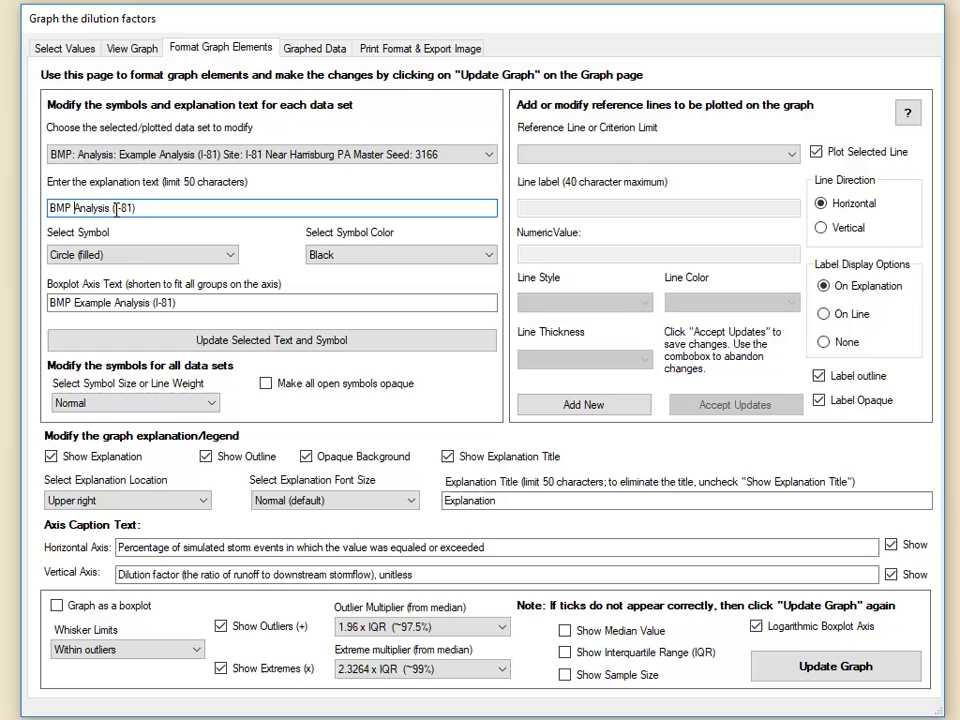
pyautogui.moveTo(75, 303); pyautogui.dragTo(118, 305)
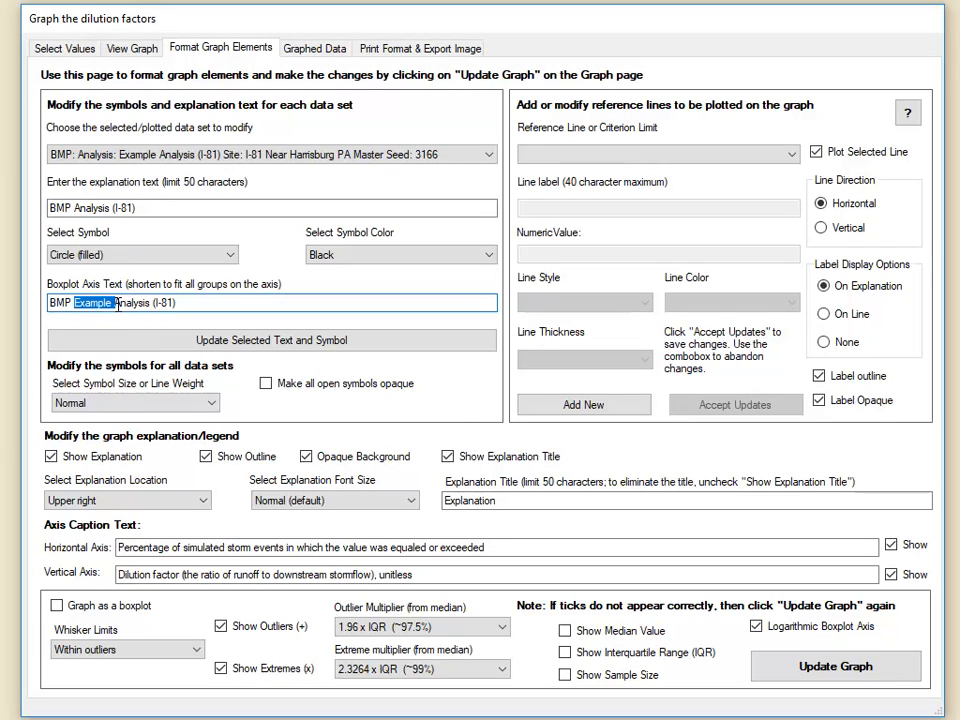
pyautogui.press('BackSpace')
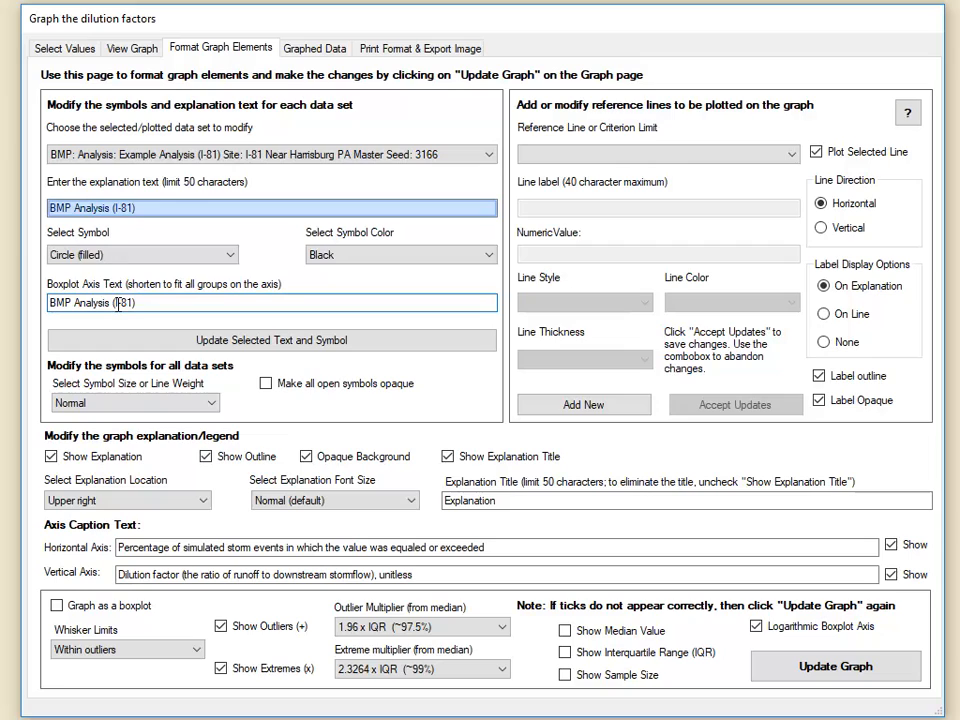
# - Complete both BMP text entries as "BMP Analysis (I-81 PA)", and apply the saved changes to the graph
pyautogui.click(136, 208)
pyautogui.write('PA')
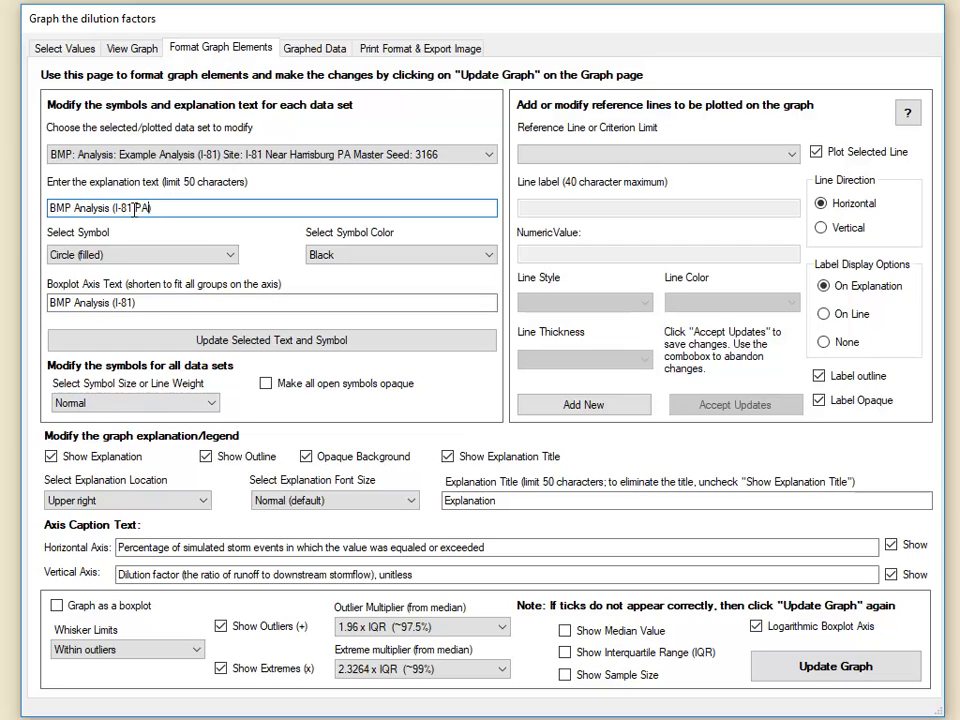
pyautogui.press('Tab')
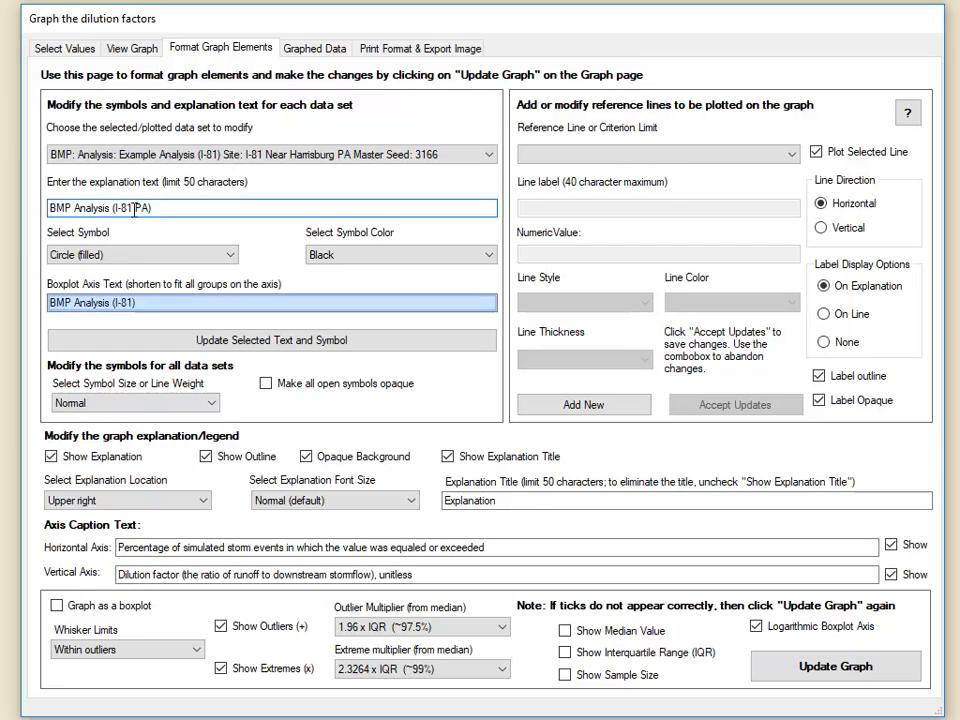
pyautogui.click(134, 304)
pyautogui.write('PA')
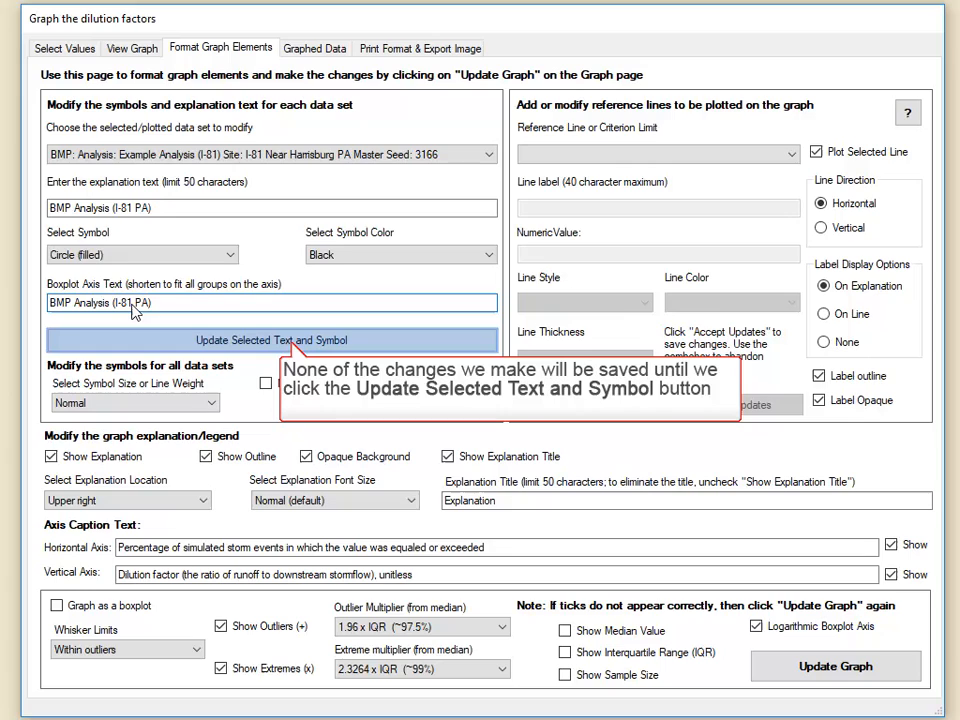
pyautogui.click(284, 342)
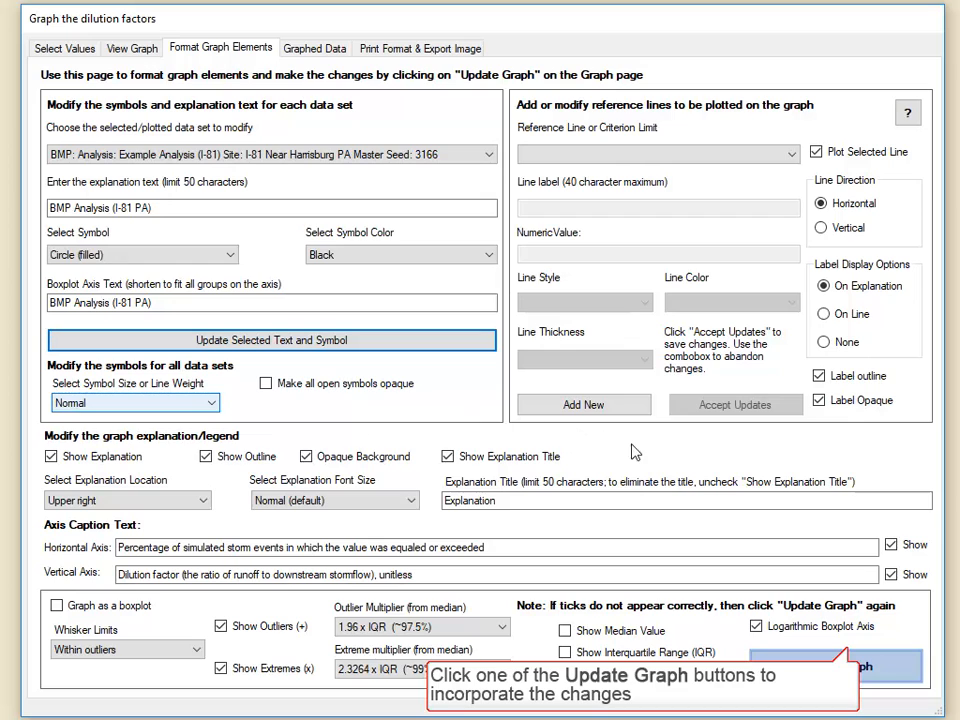
pyautogui.click(842, 672)
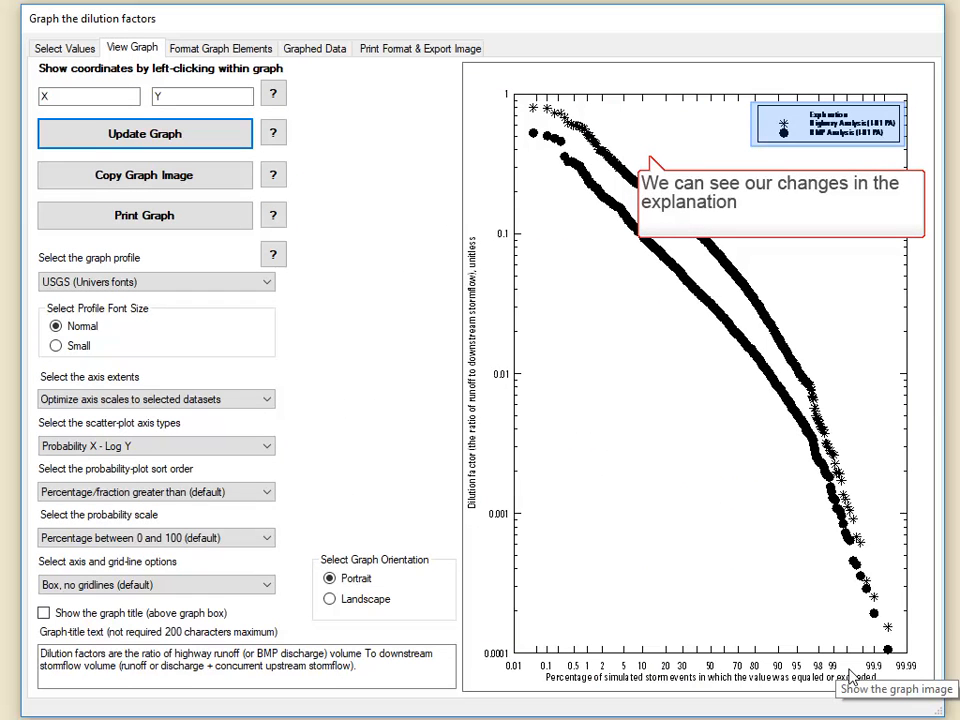
# - Hide the horizontal and vertical axis captions and update the graph
pyautogui.click(210, 48)
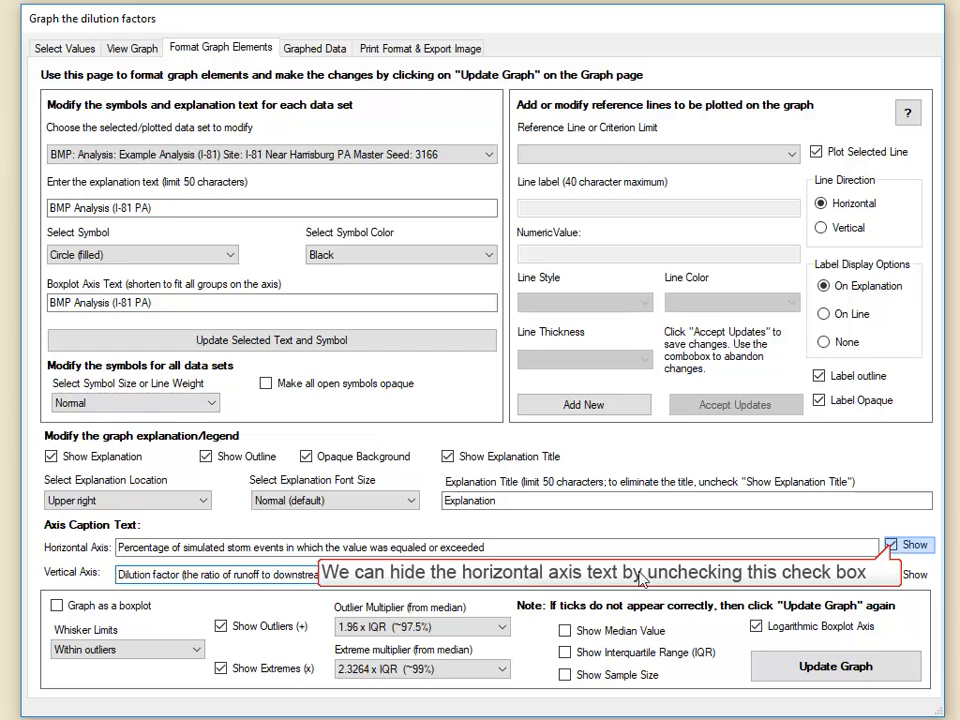
pyautogui.click(890, 546)
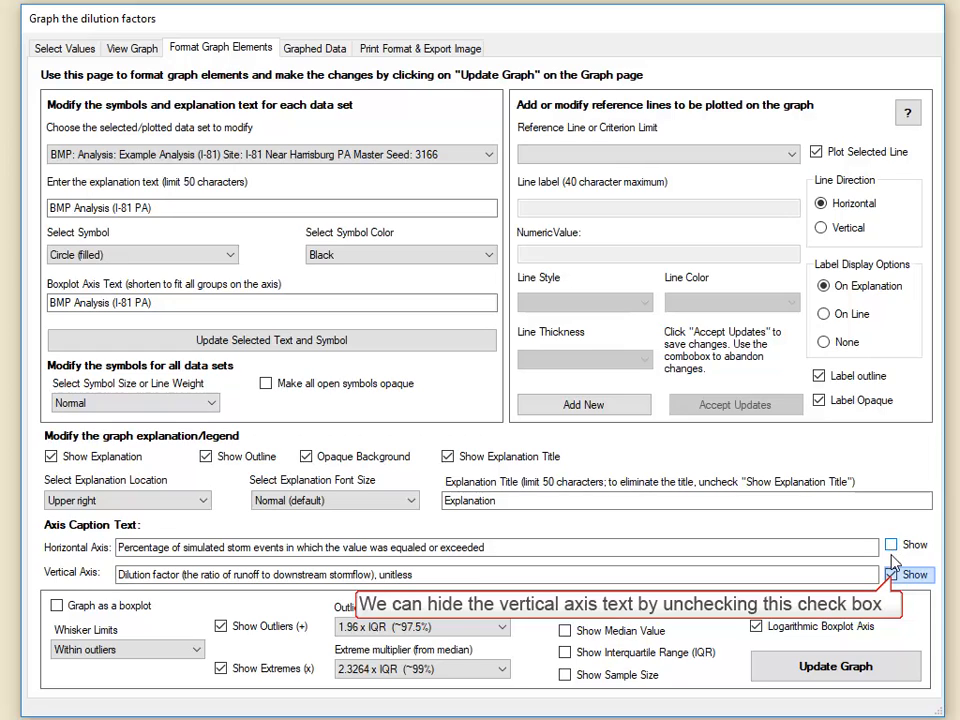
pyautogui.click(890, 576)
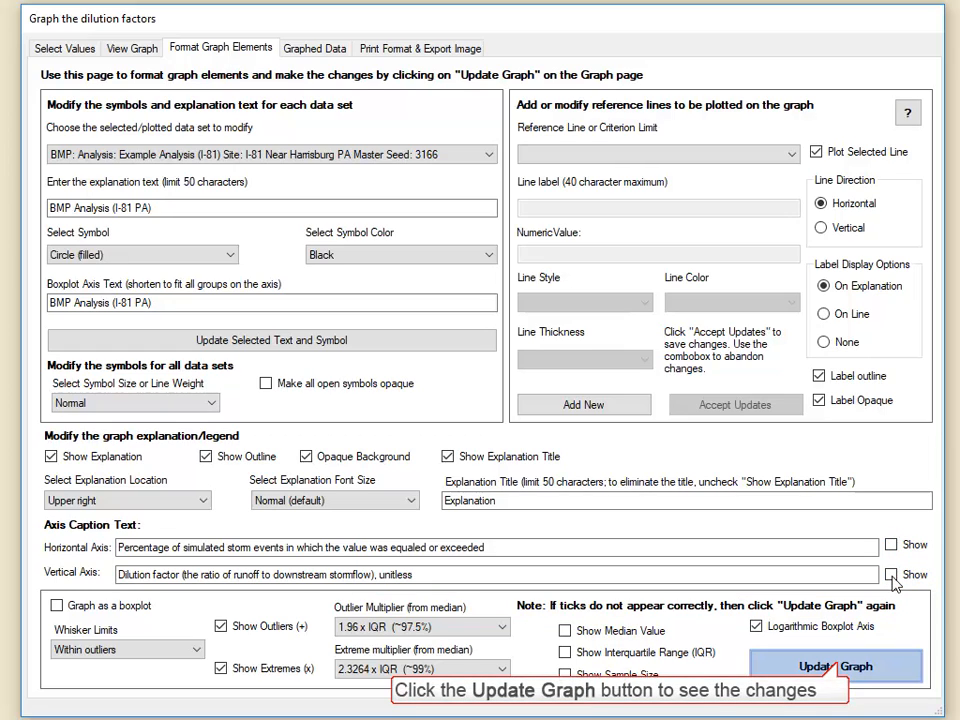
pyautogui.click(838, 668)
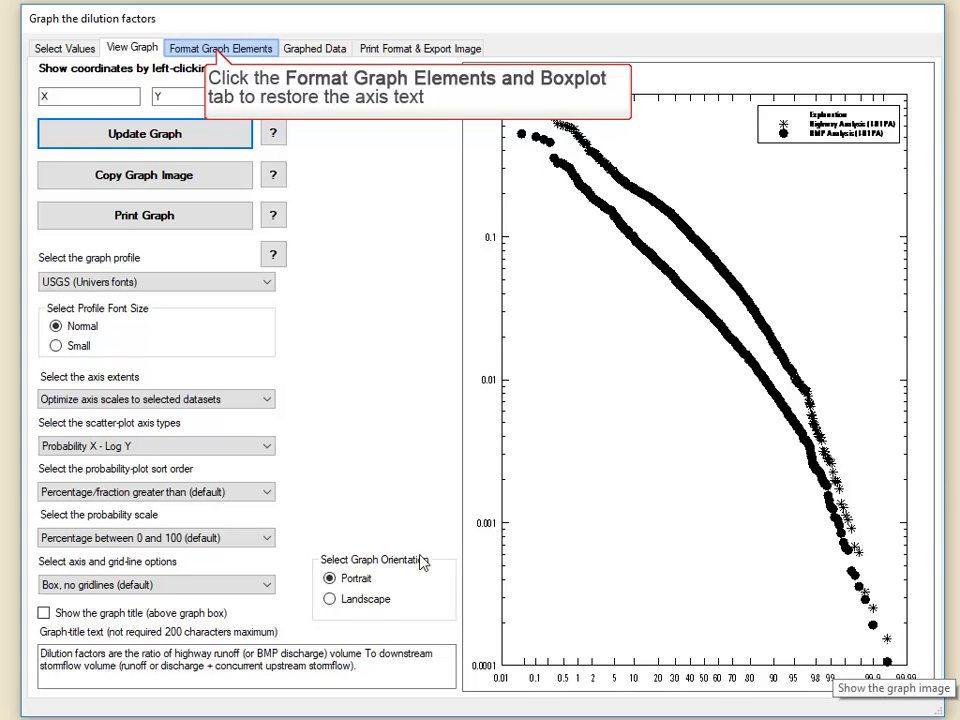
# - Show the horizontal and vertical axis captions again and update the graph
pyautogui.click(180, 46)
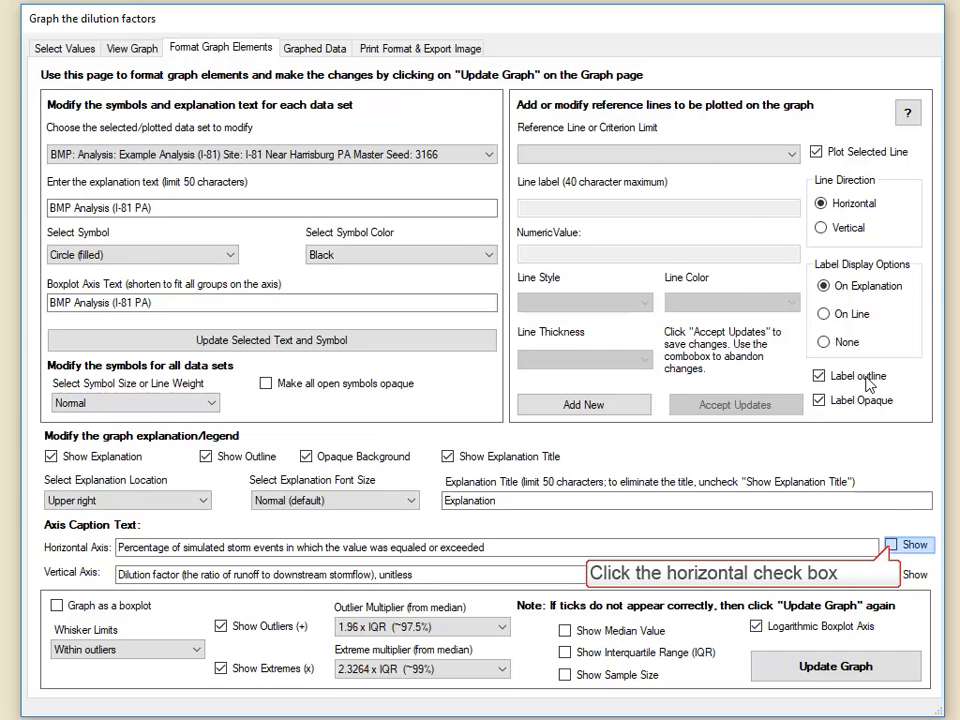
pyautogui.click(891, 547)
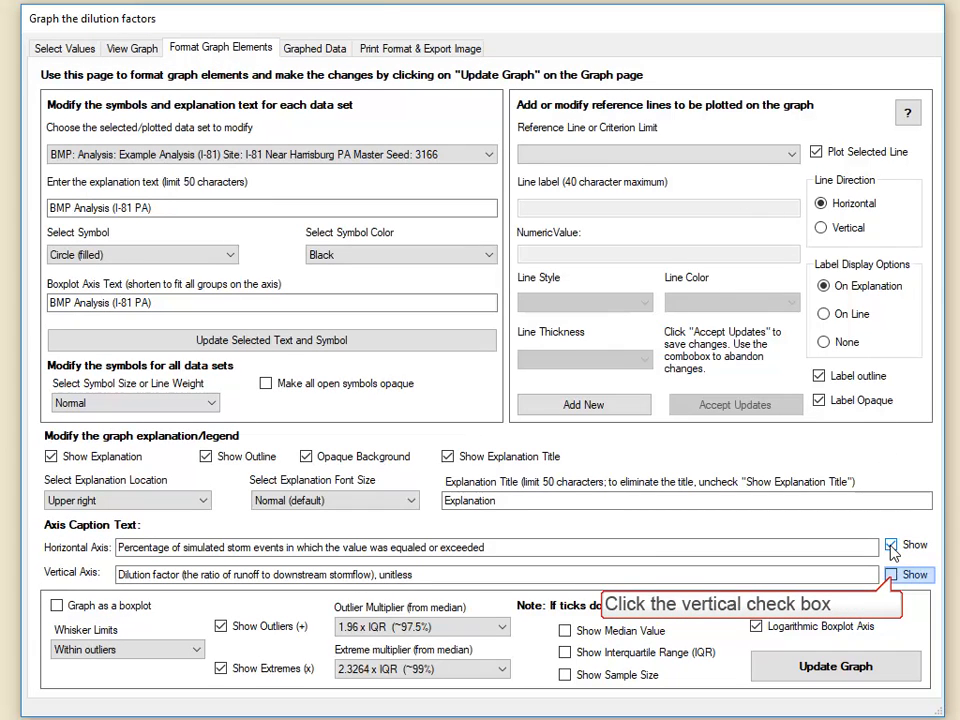
pyautogui.click(890, 575)
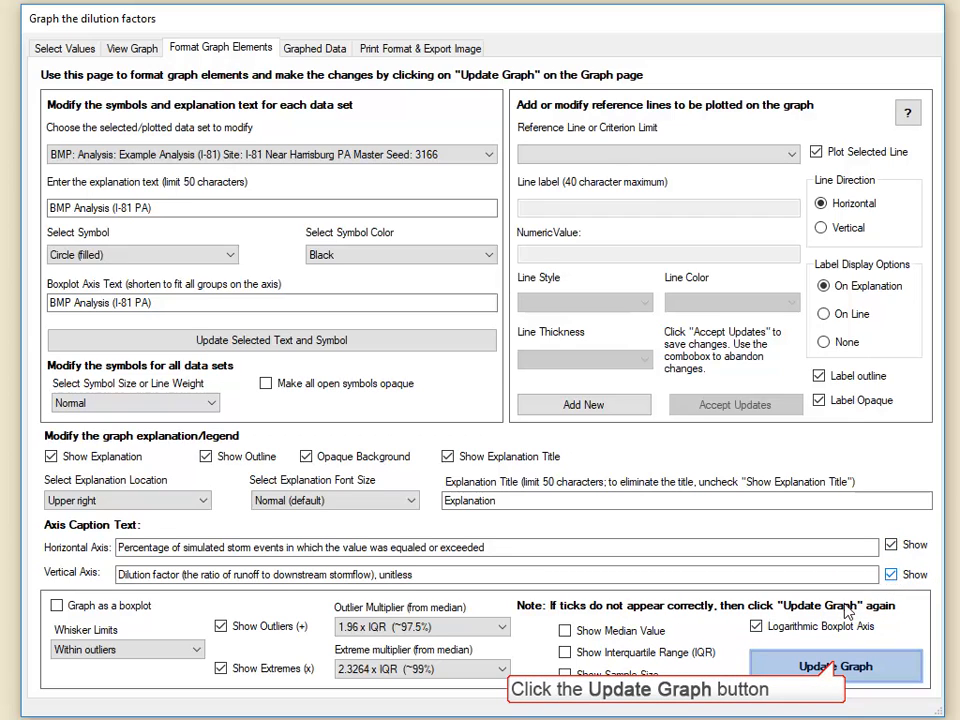
pyautogui.click(836, 667)
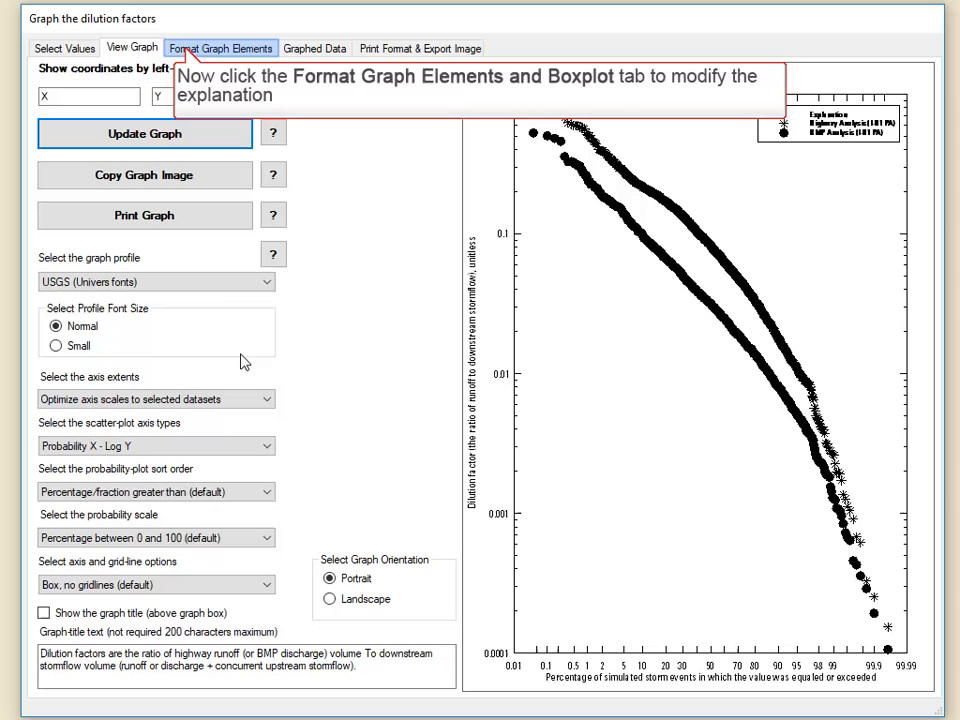
# - Turn off the outline, opaque background and title of the graph explanation
pyautogui.click(186, 48)
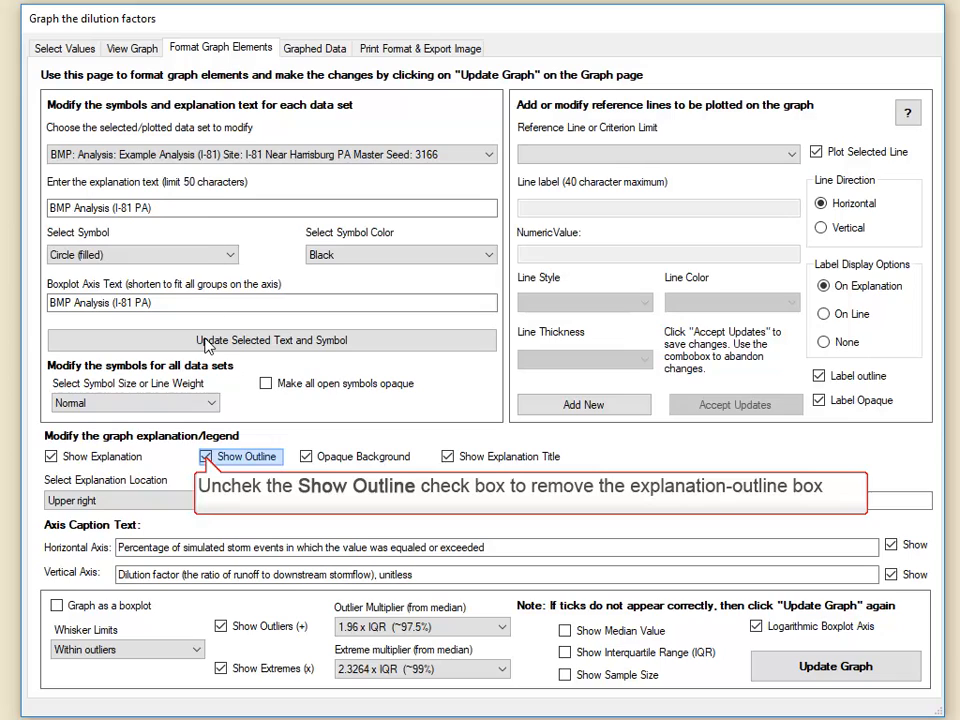
pyautogui.click(205, 457)
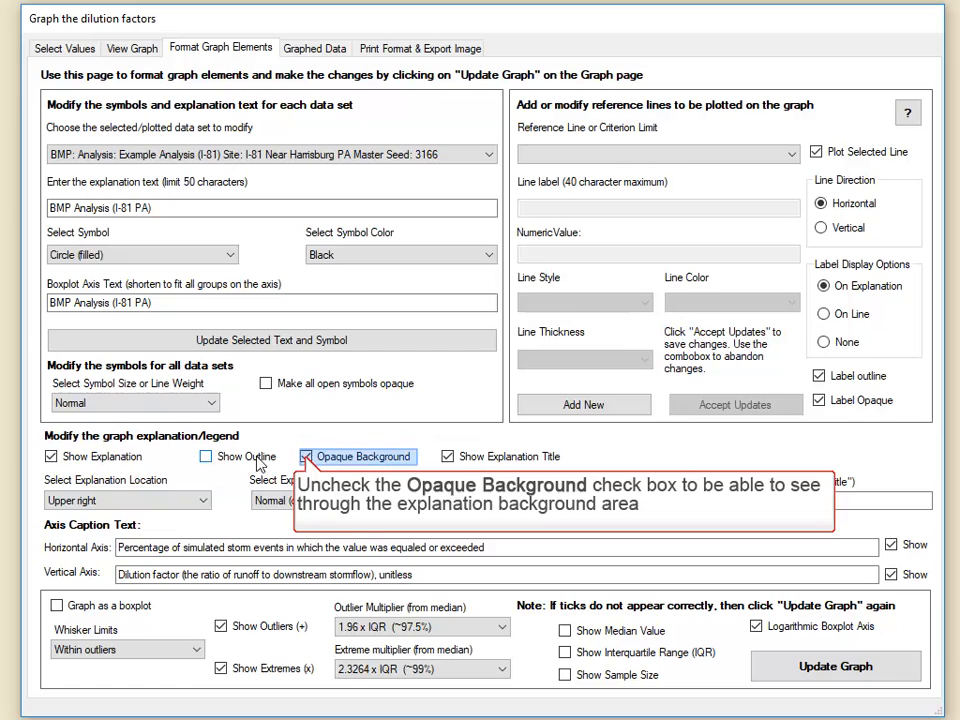
pyautogui.click(305, 457)
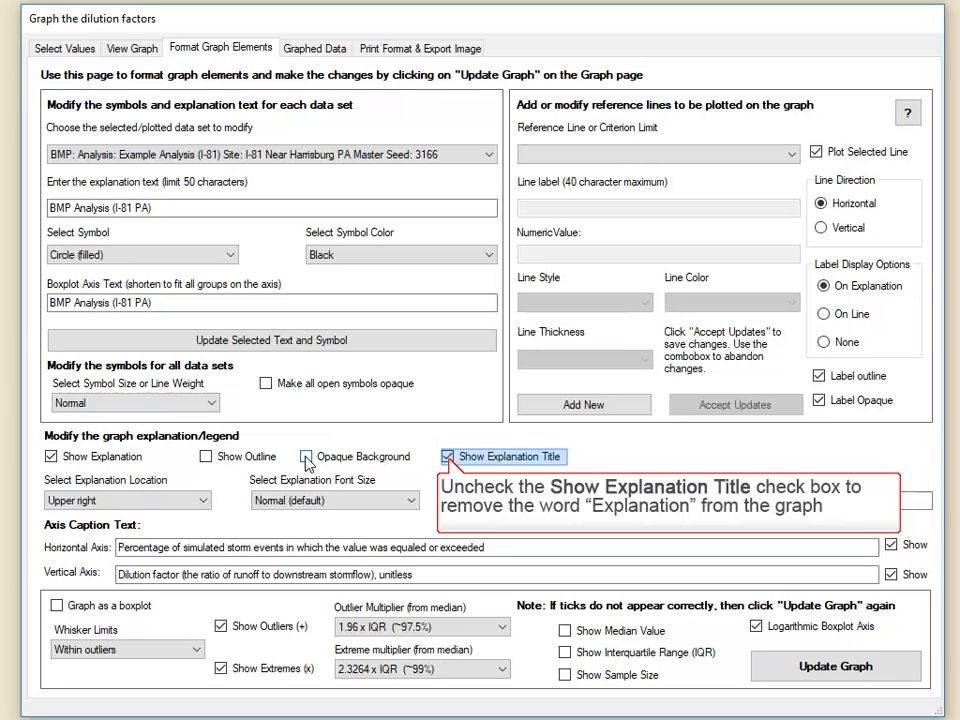
pyautogui.click(447, 457)
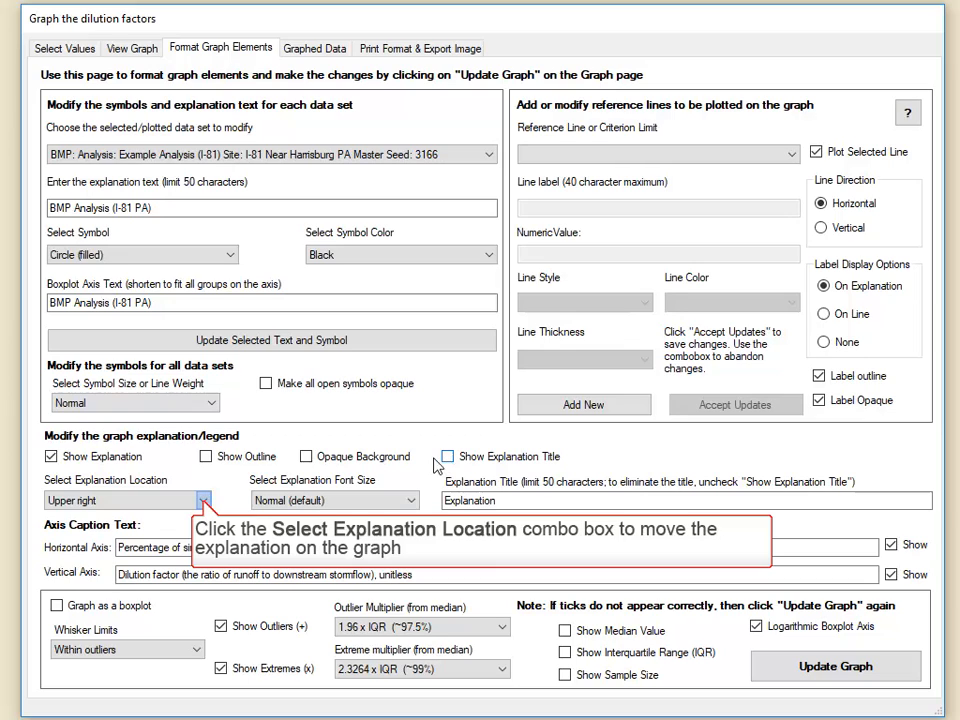
# - Place the explanation at the lower left with the Small font size, and update the graph
pyautogui.click(203, 500)
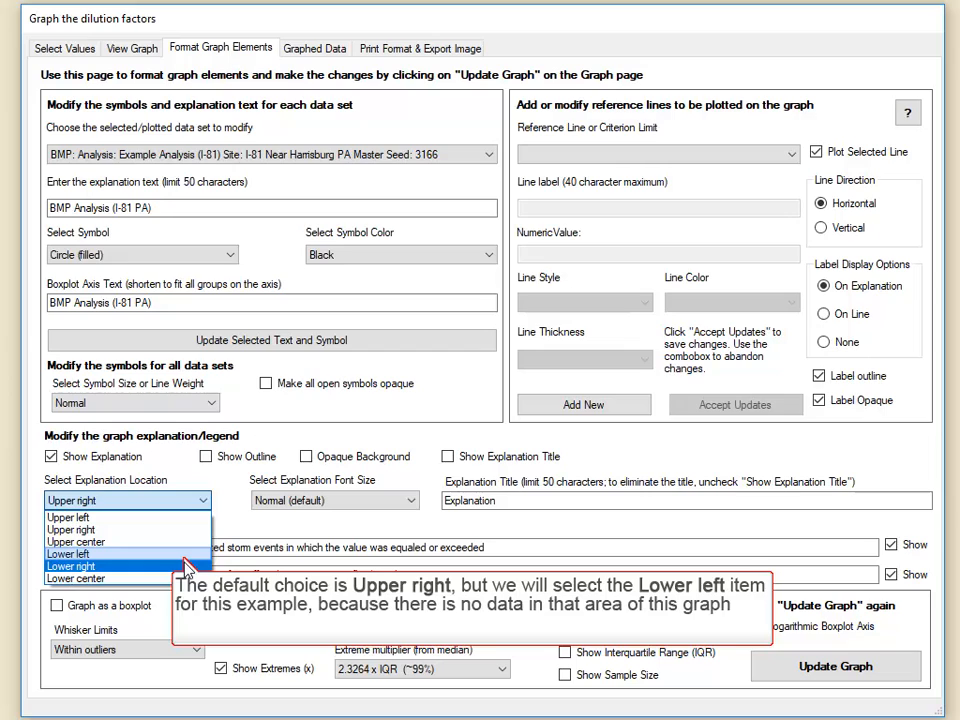
pyautogui.click(182, 555)
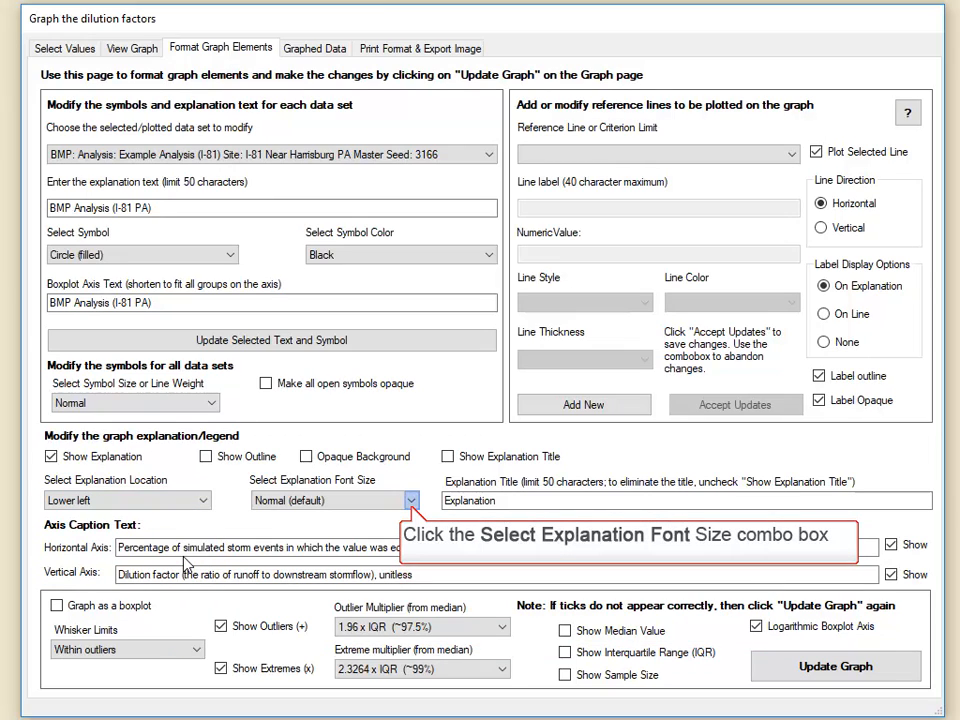
pyautogui.click(411, 505)
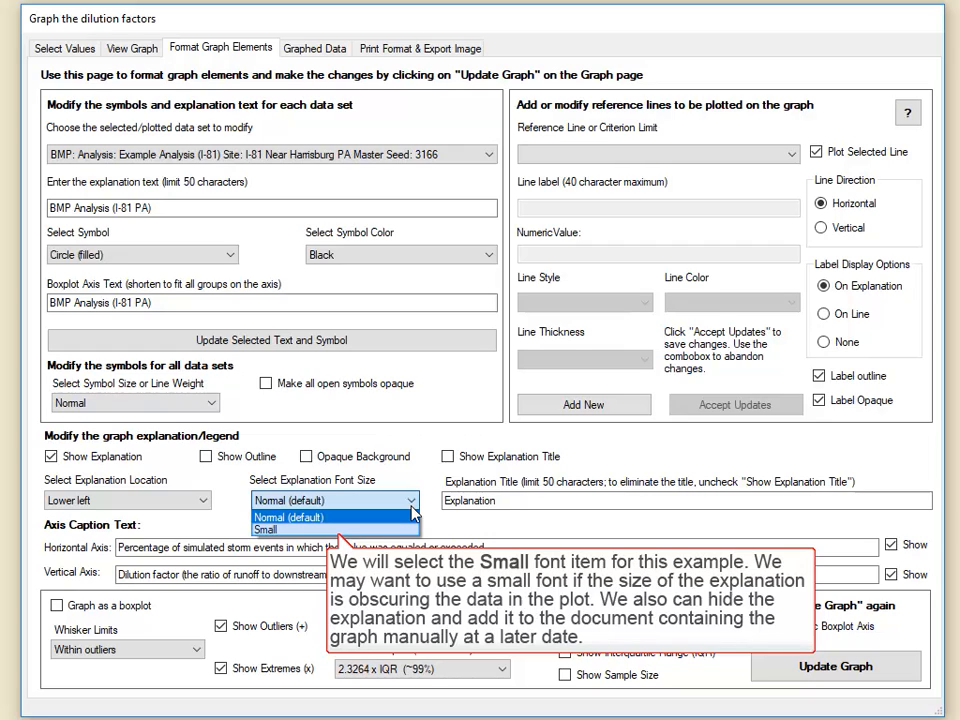
pyautogui.click(345, 529)
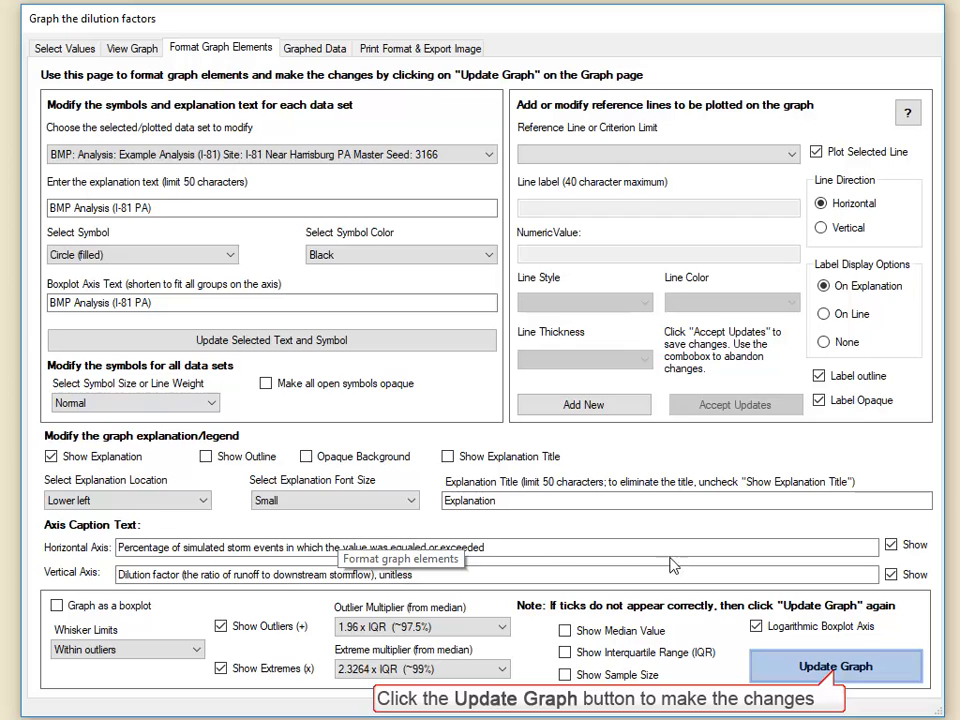
pyautogui.click(837, 670)
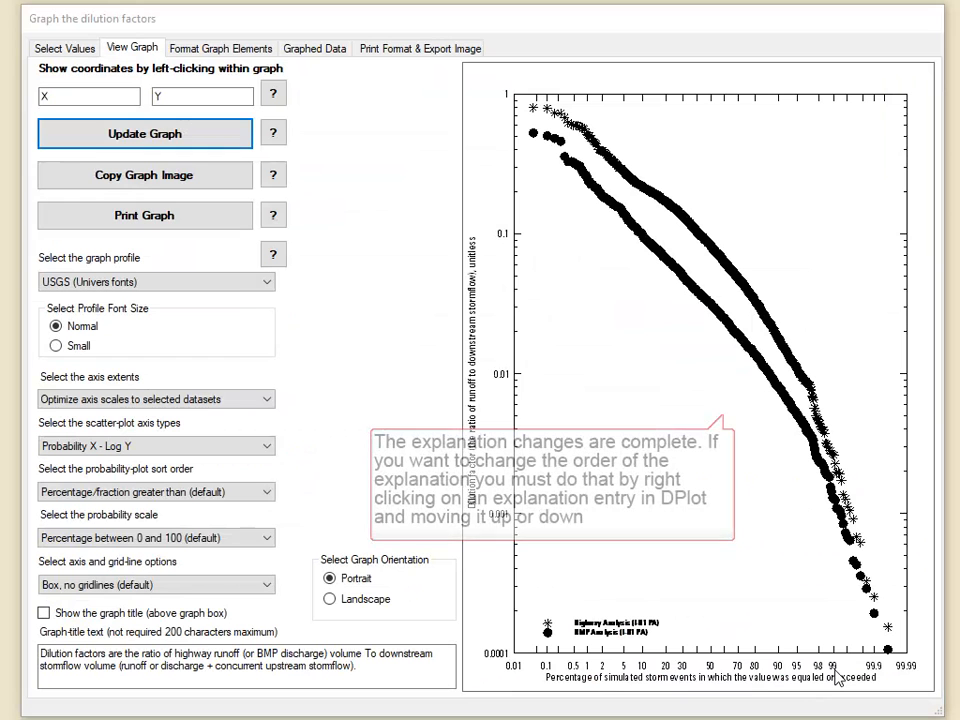